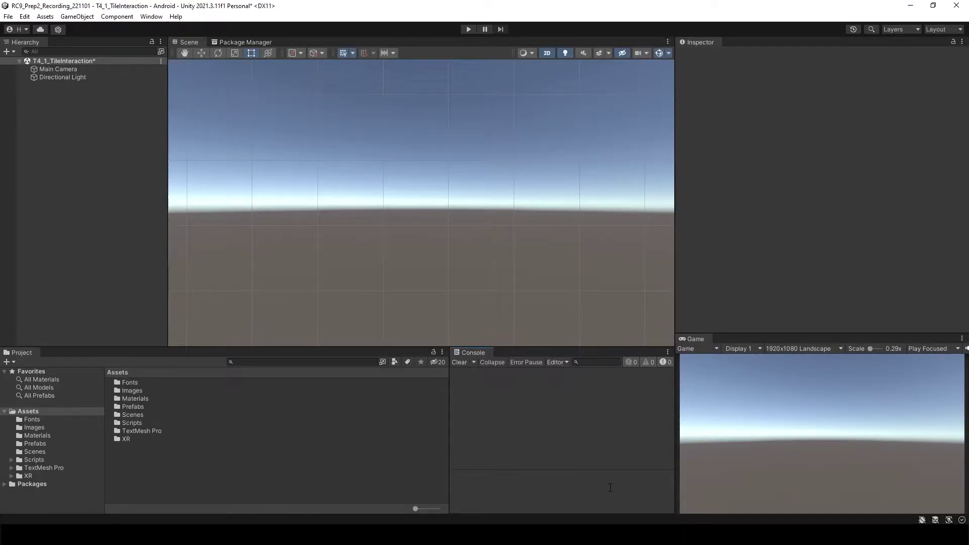
# Create a folder named Sounds under Assets and open it.
pyautogui.rightClick(144, 463)
pyautogui.moveTo(190, 190)
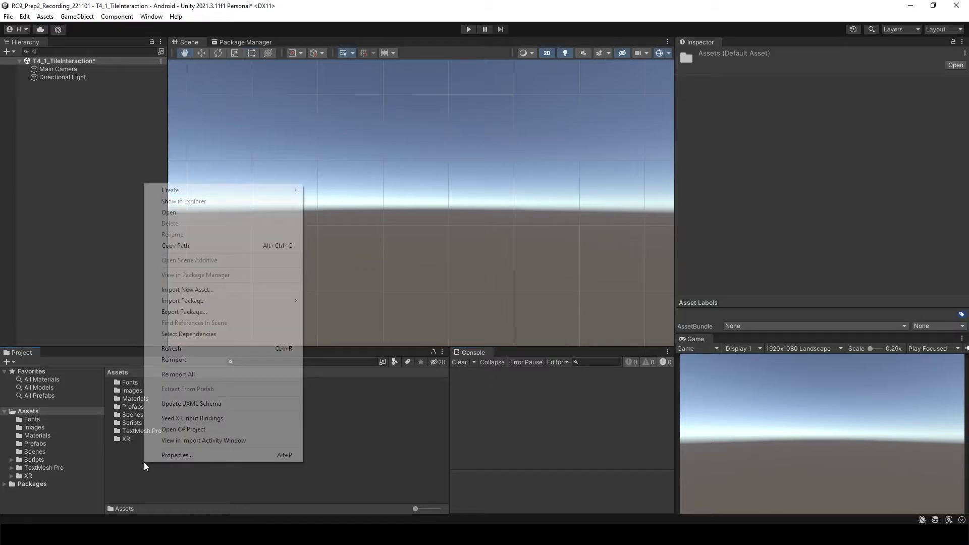
pyautogui.click(325, 64)
pyautogui.write('Sounds')
pyautogui.press('Return')
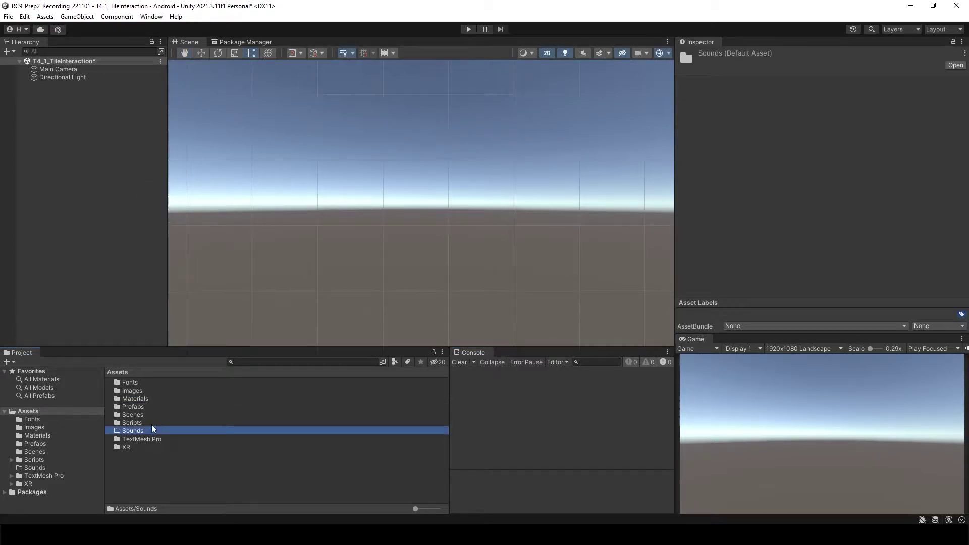
pyautogui.doubleClick(151, 430)
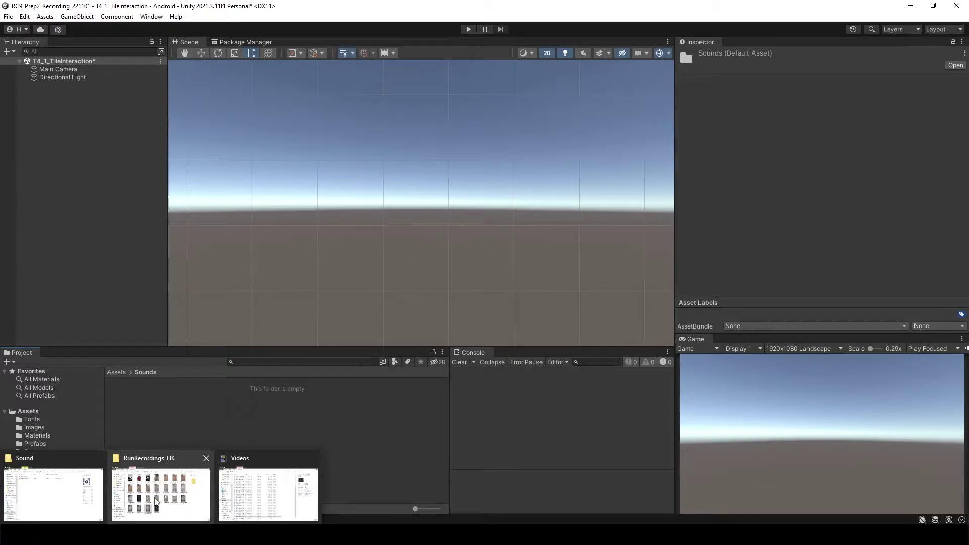
# Import calm-background, NewJeans Attention and select-click from File Explorer into the Sounds folder.
pyautogui.click(53, 493)
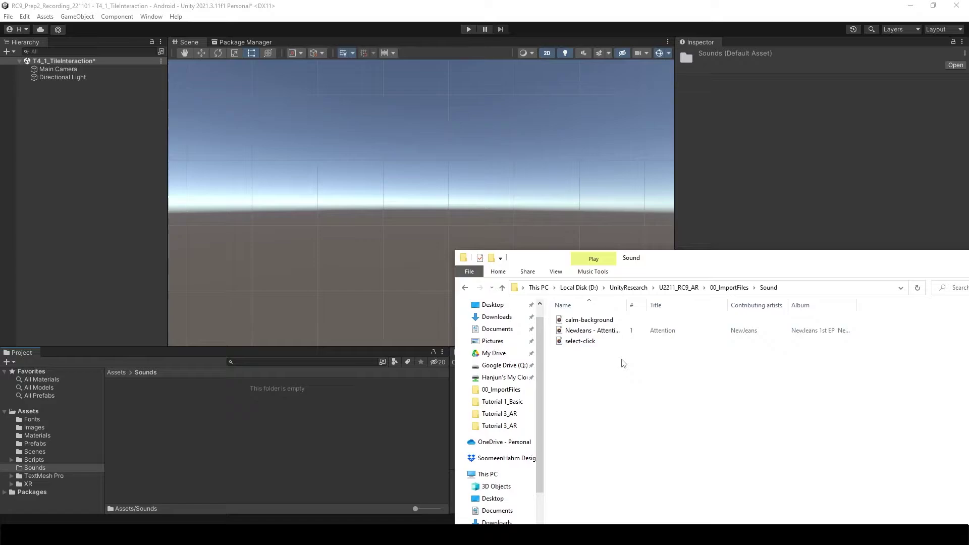
pyautogui.hotkey('ctrl', 'a')
pyautogui.moveTo(580, 341); pyautogui.dragTo(347, 428)
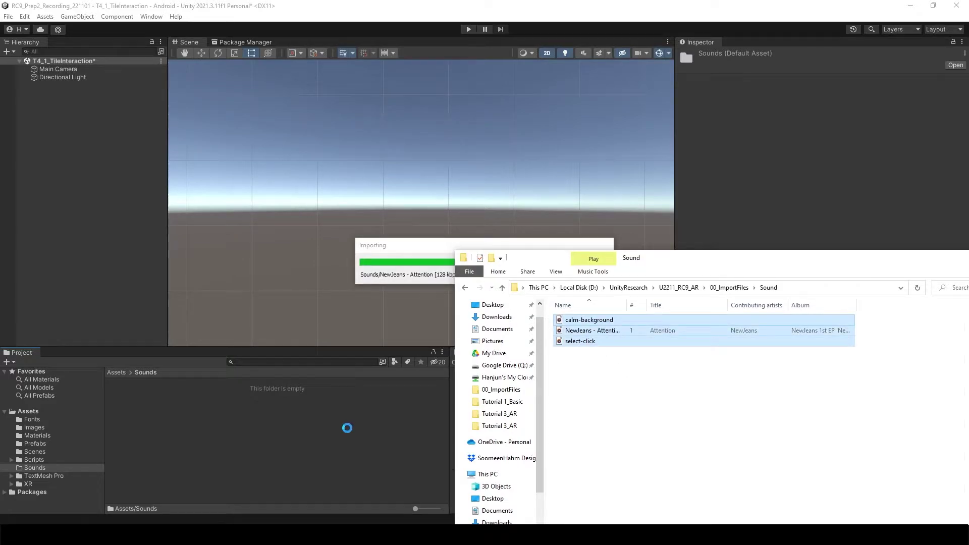
pyautogui.click(196, 422)
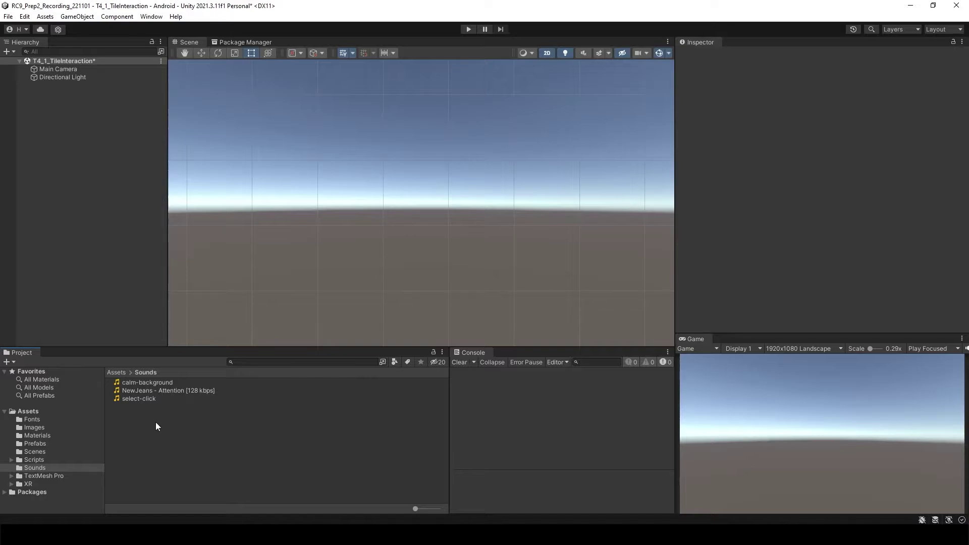
# Add the NewJeans Attention clip to the Hierarchy as an object, then play and stop the scene.
pyautogui.moveTo(139, 392); pyautogui.dragTo(95, 234)
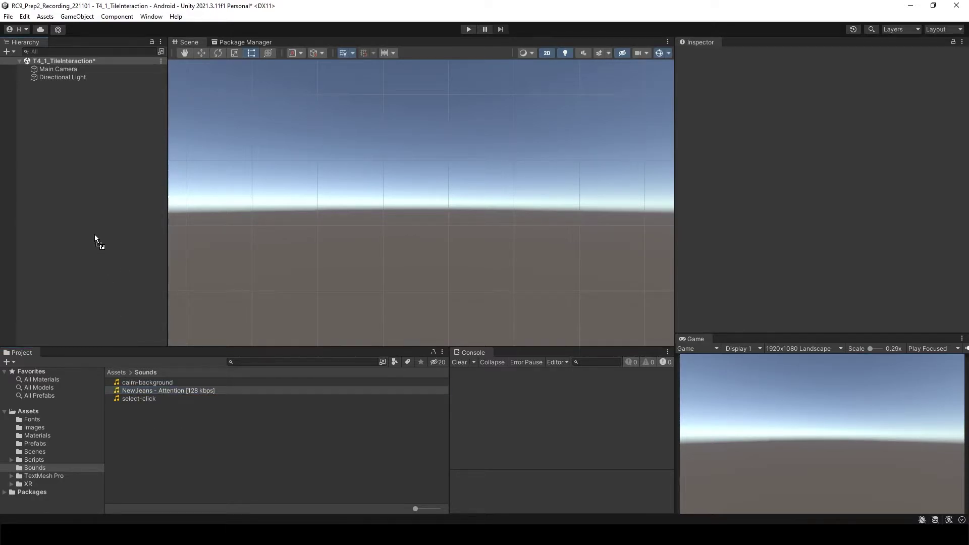
pyautogui.moveTo(95, 233); pyautogui.dragTo(96, 235)
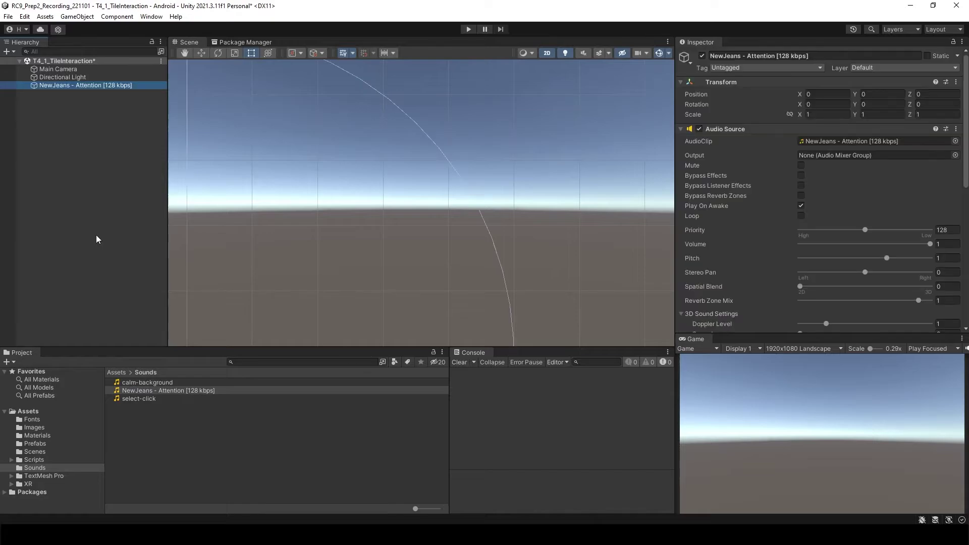
pyautogui.click(469, 29)
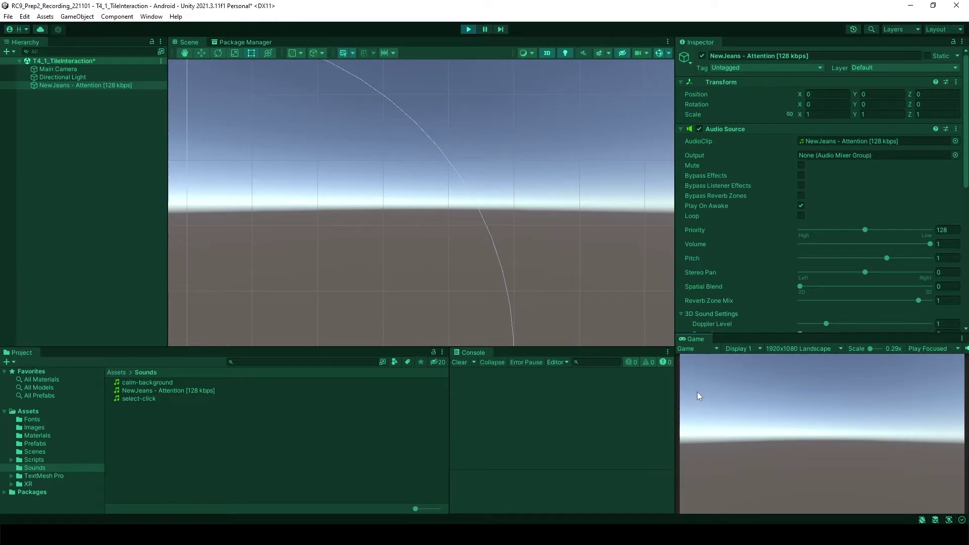
pyautogui.click(469, 29)
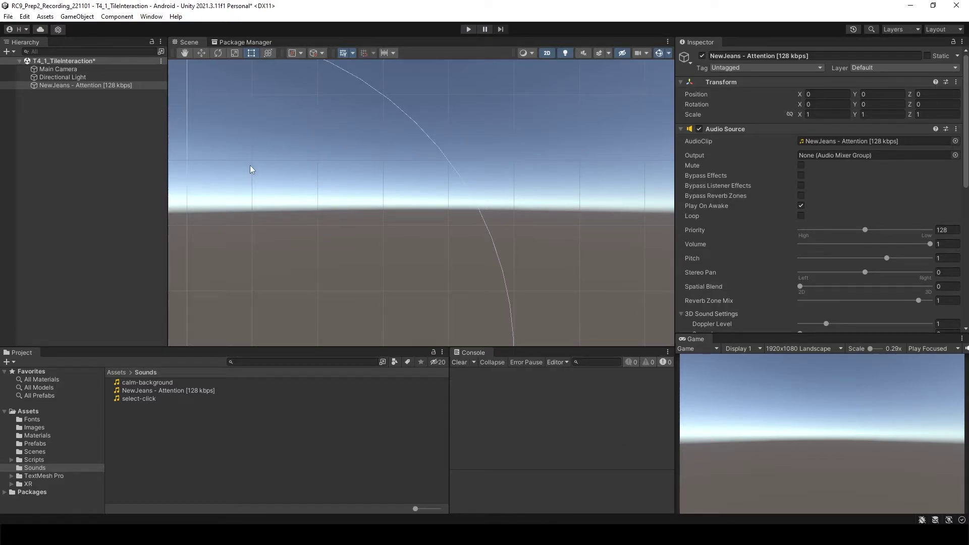
# Delete the NewJeans Attention object from the scene.
pyautogui.click(99, 101)
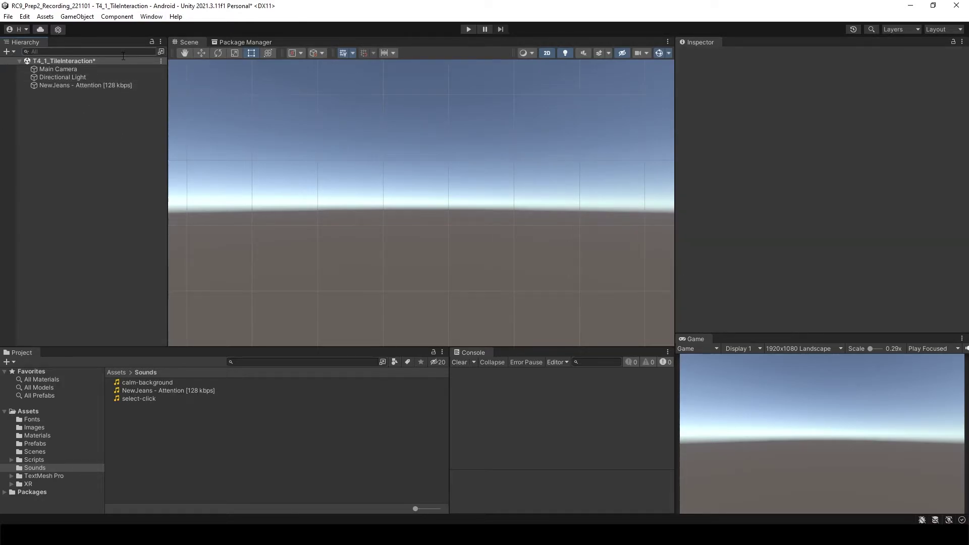
pyautogui.click(62, 86)
pyautogui.press('Delete')
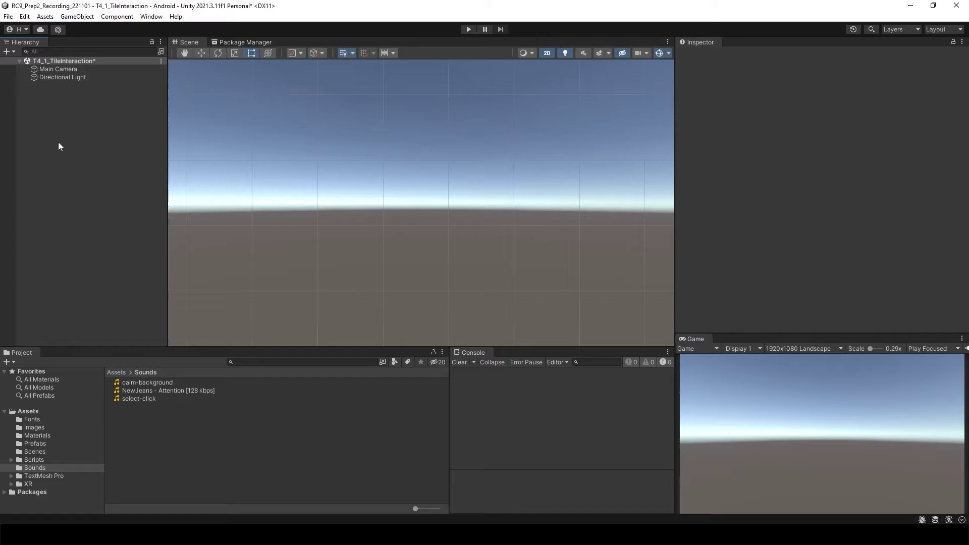
# Create an empty object named AudioSource and select it.
pyautogui.rightClick(81, 182)
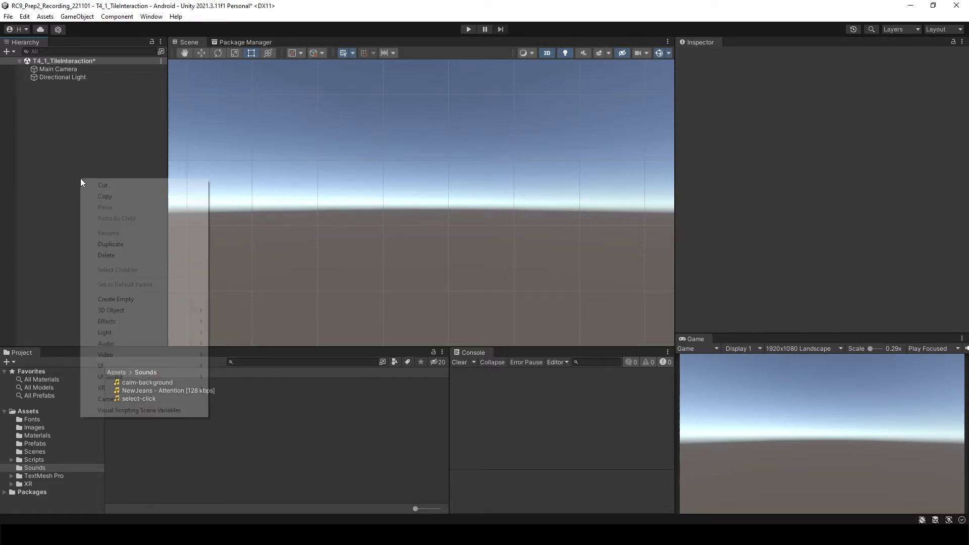
pyautogui.click(137, 301)
pyautogui.write('AudioSource')
pyautogui.press('Return')
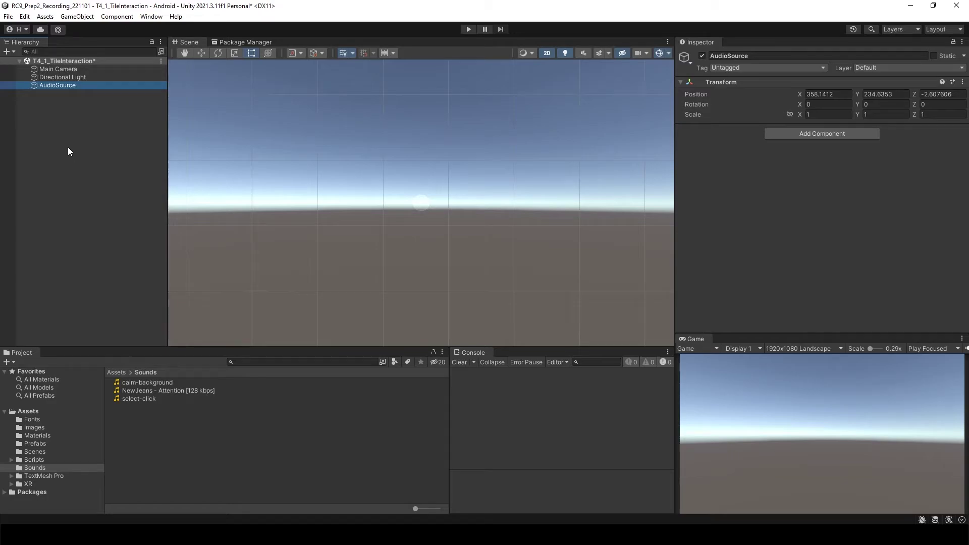
pyautogui.click(67, 151)
pyautogui.click(67, 87)
# Add an Audio Source component to the AudioSource object via Add Component.
pyautogui.click(814, 135)
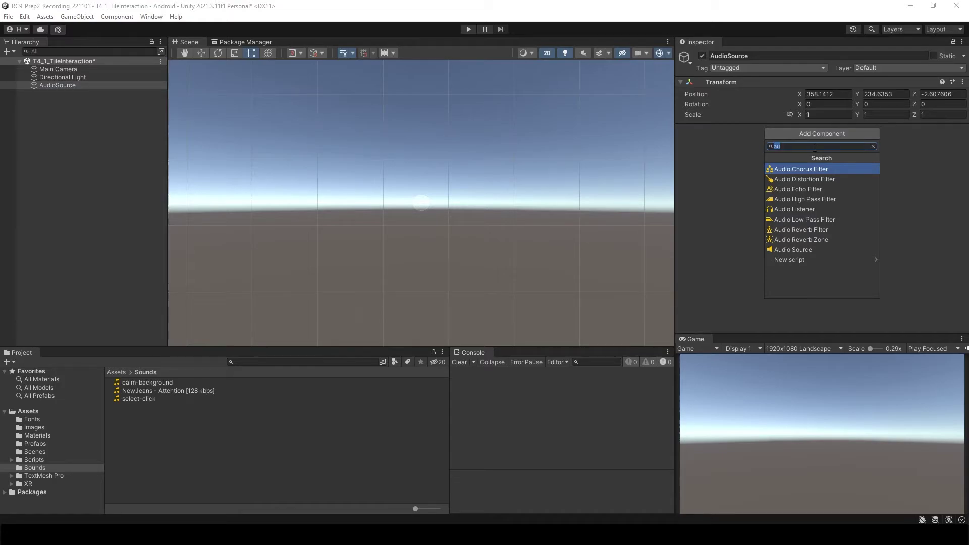
pyautogui.click(807, 250)
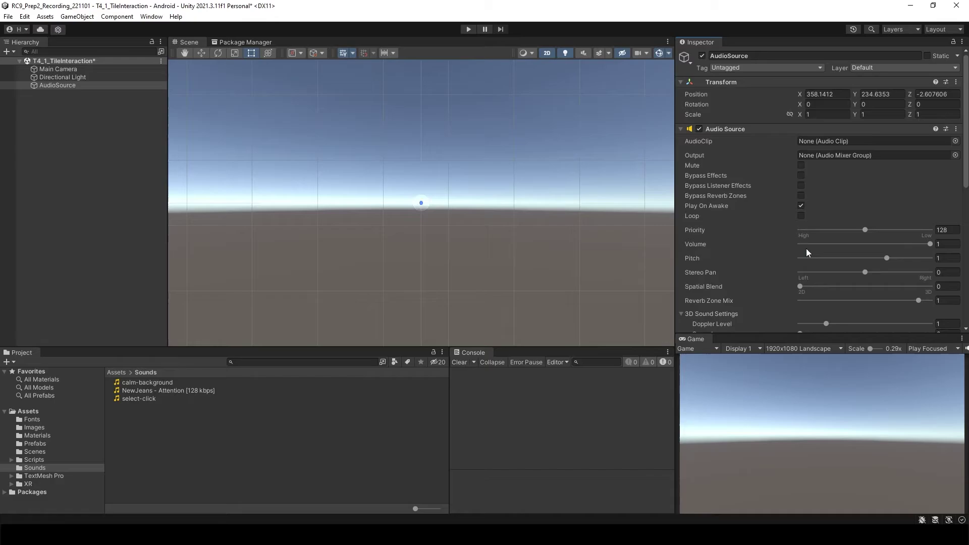
pyautogui.scroll(-2, 966, 199)
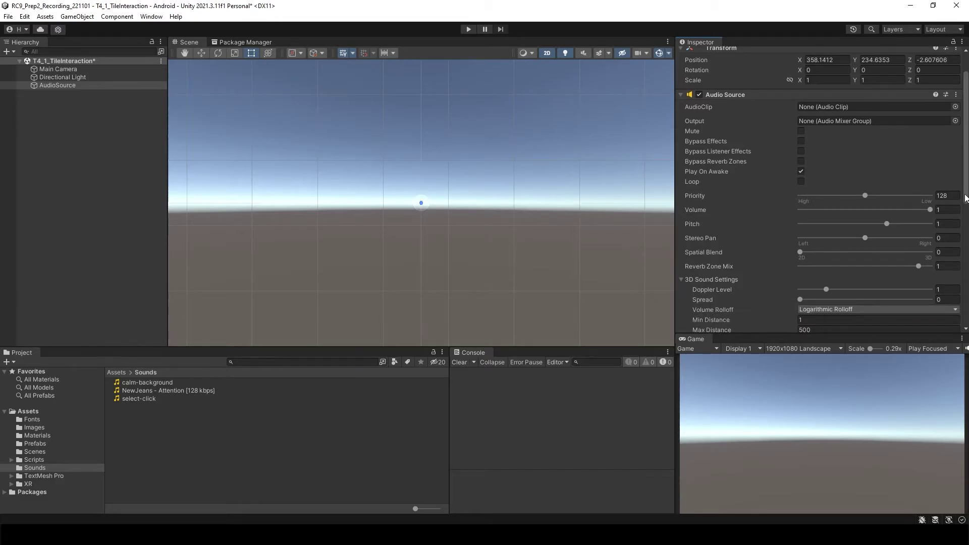
pyautogui.scroll(-2, 968, 144)
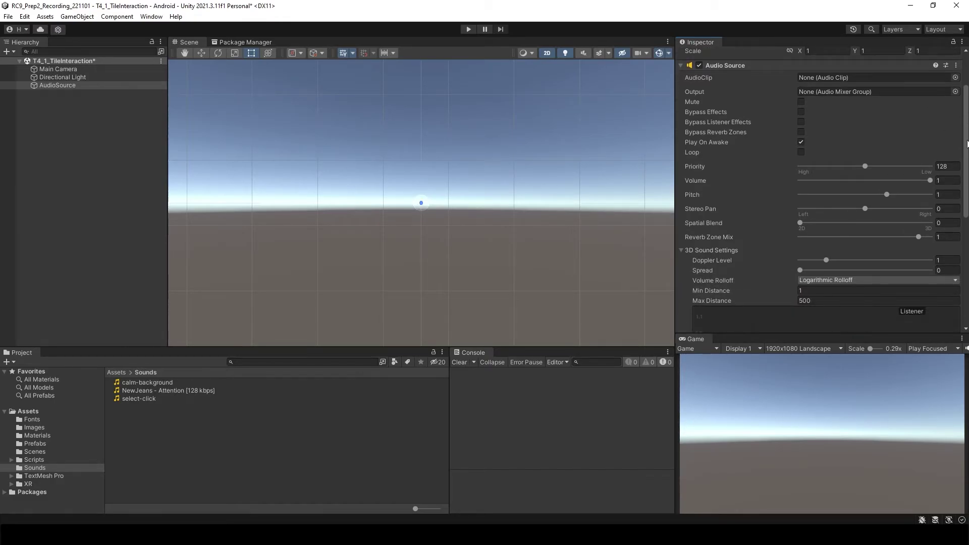
pyautogui.scroll(2, 967, 144)
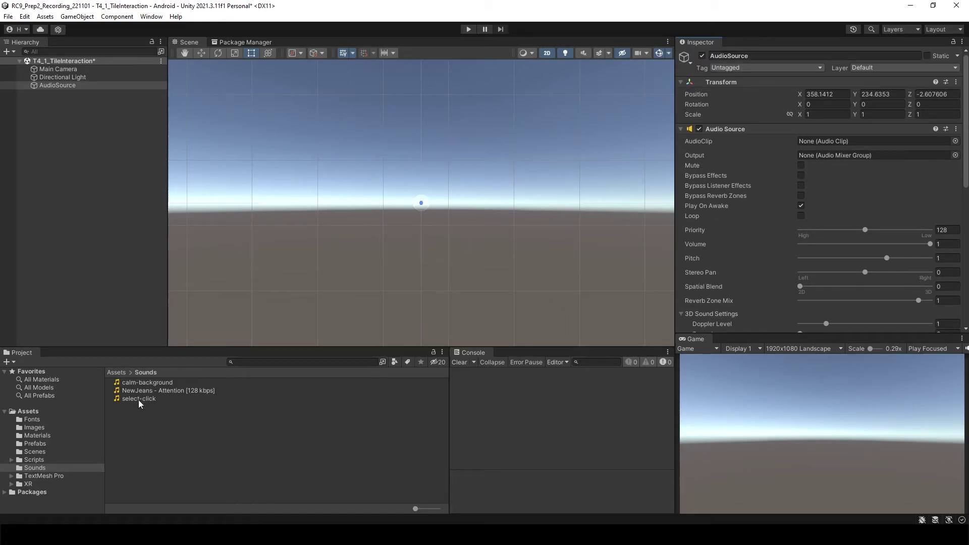
# Assign the calm-background clip to the Audio Source's AudioClip field.
pyautogui.moveTo(144, 383); pyautogui.dragTo(893, 142)
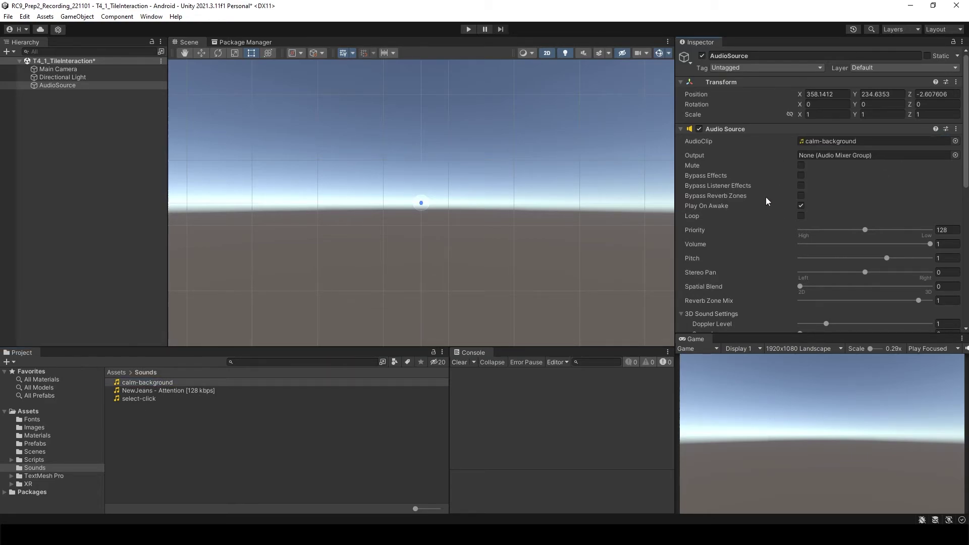